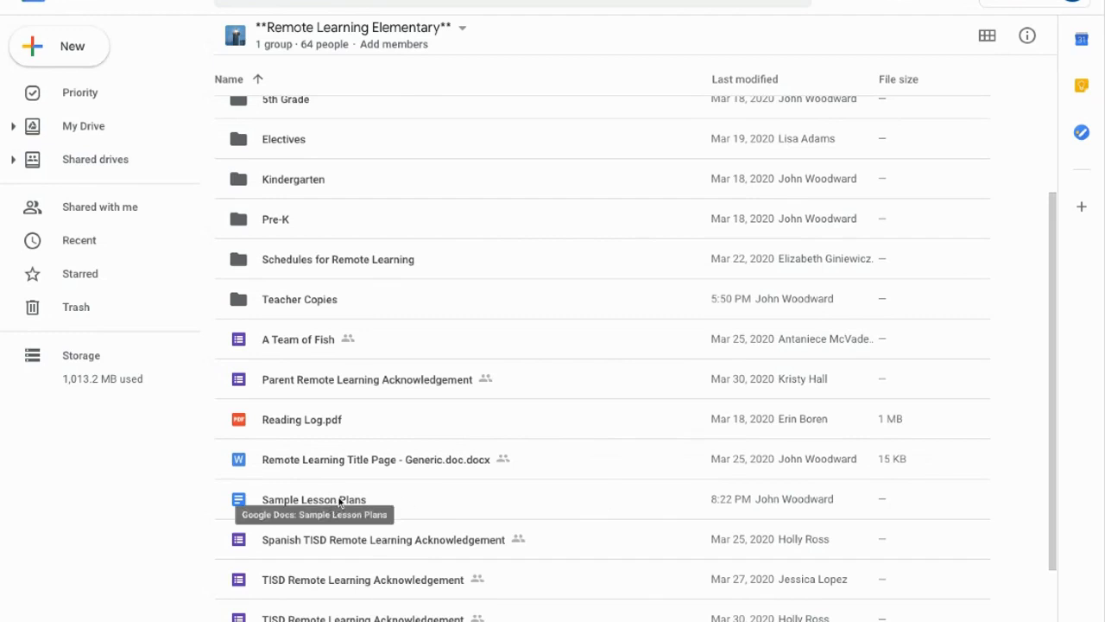
Step: Make a copy of the Sample Lesson Plans document in the Remote Learning Elementary shared drive
click(340, 503)
right_click(341, 501)
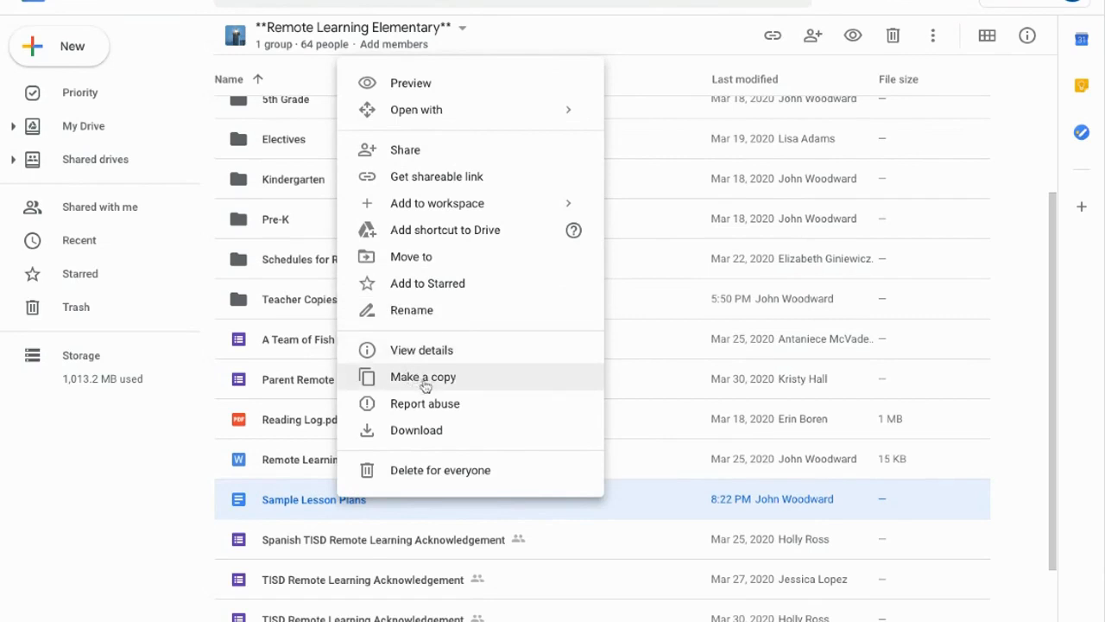
click(449, 378)
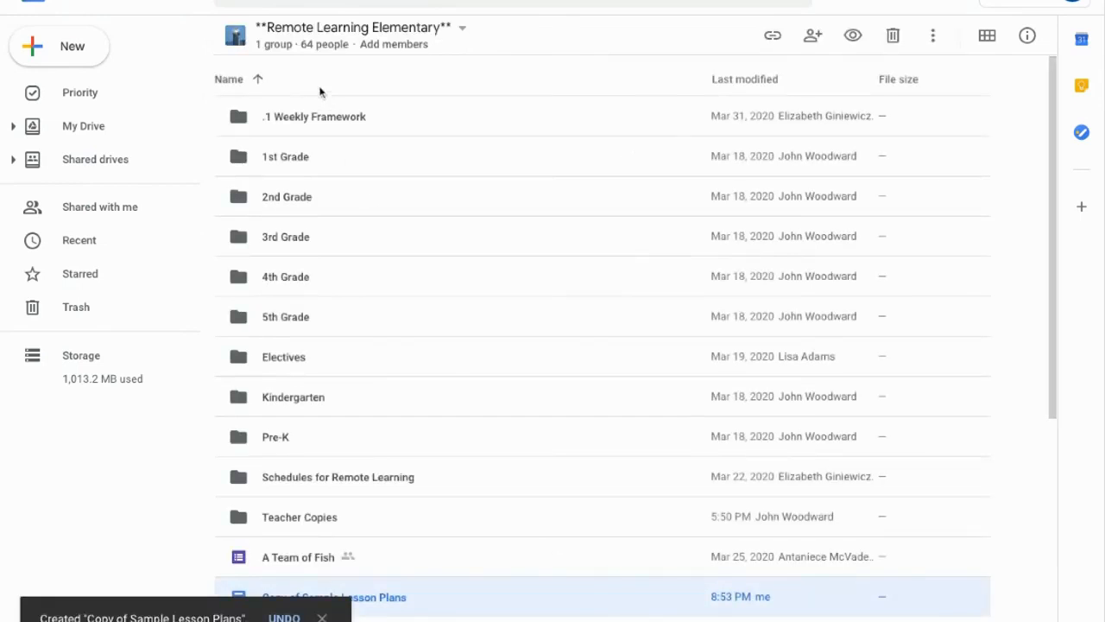
click(321, 618)
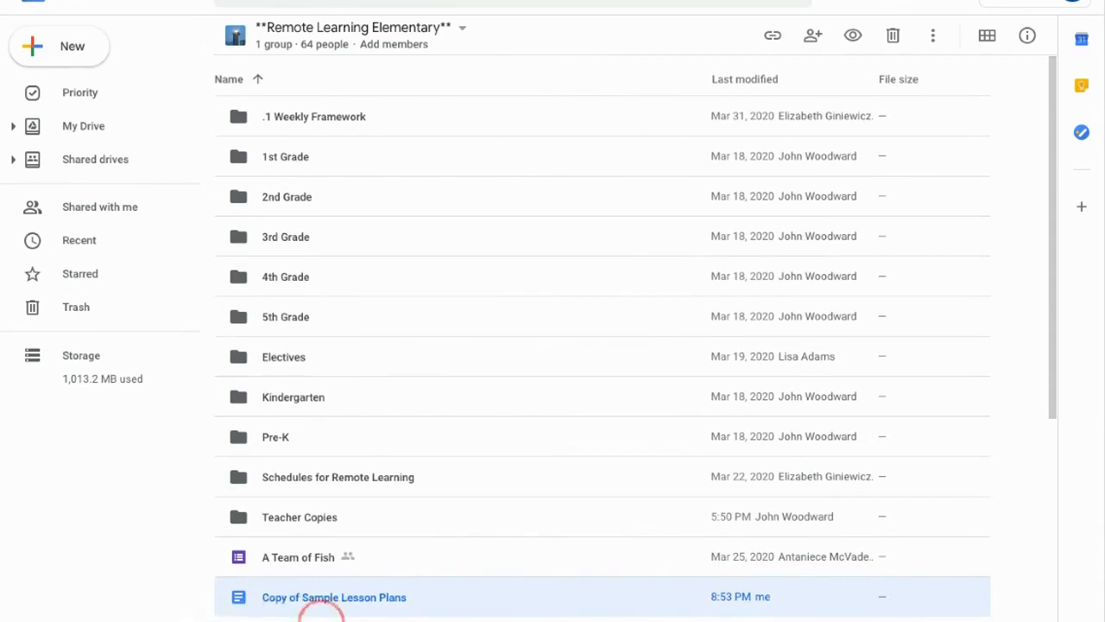
Step: Rename the copied document, replacing "Copy of" with the teacher's last name and a hyphen before "Sample Lesson Plans"
scroll(519, 596, down, 1)
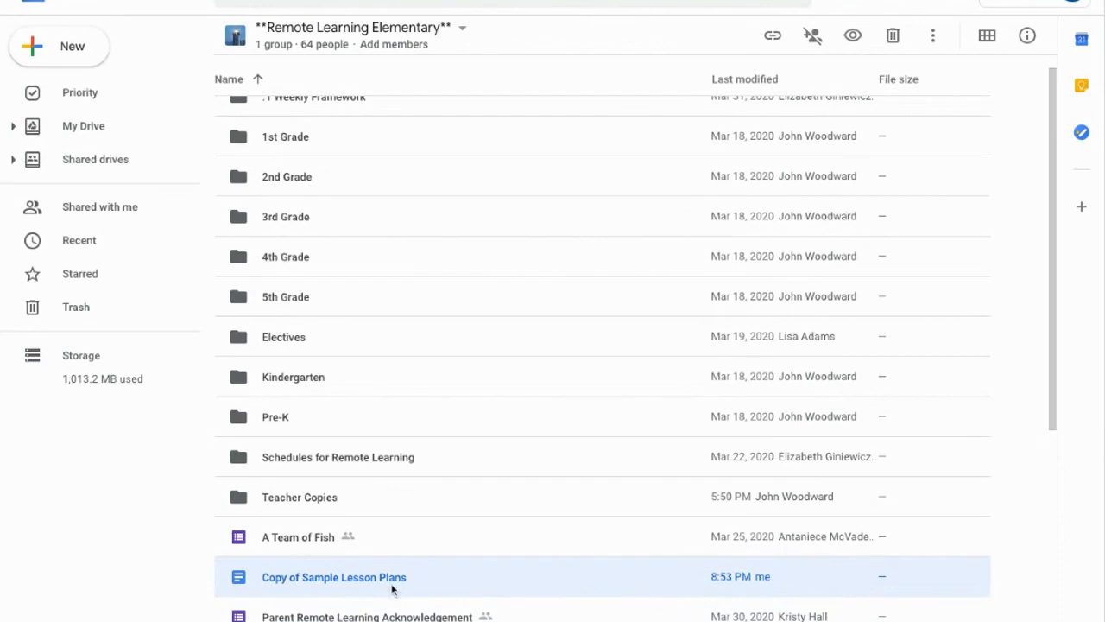
right_click(328, 583)
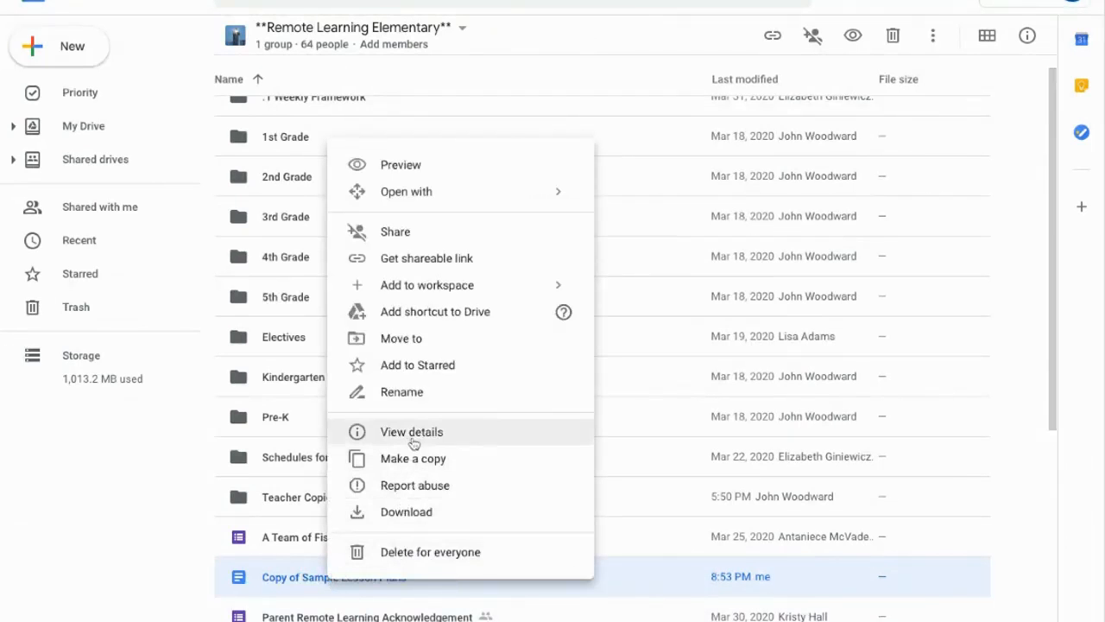
click(412, 395)
click(464, 306)
drag(459, 307, 407, 308)
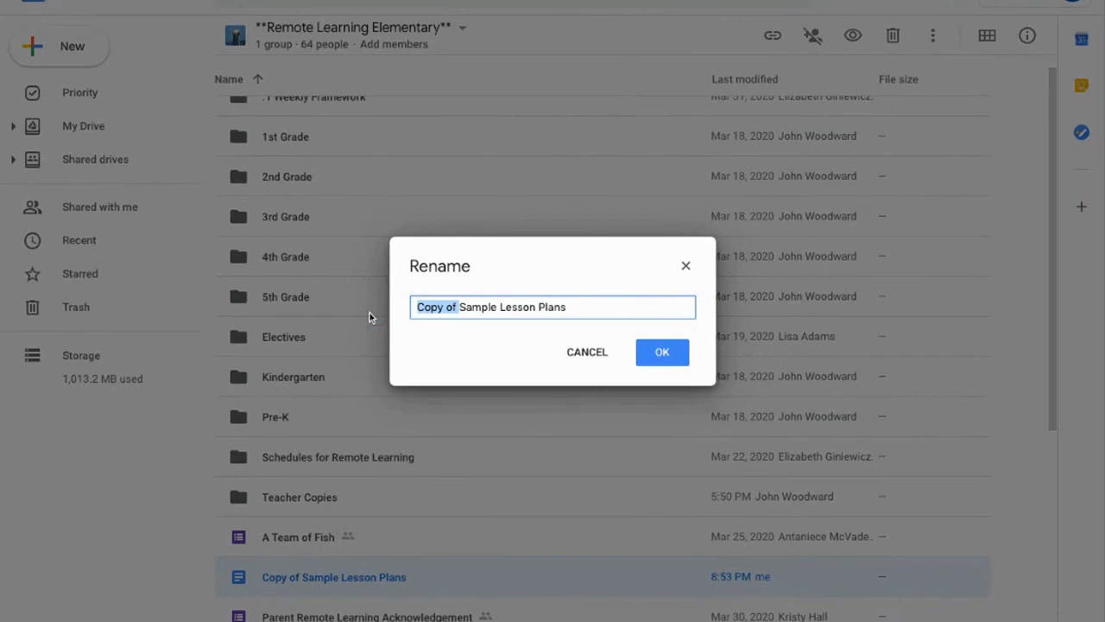
text(W)
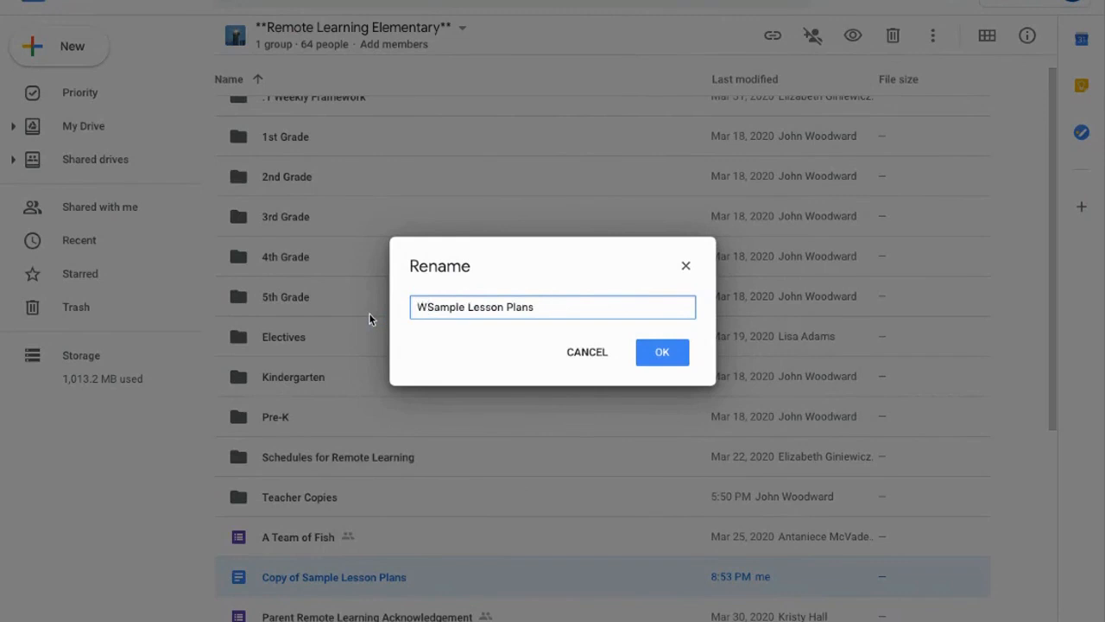
text(OODWARD)
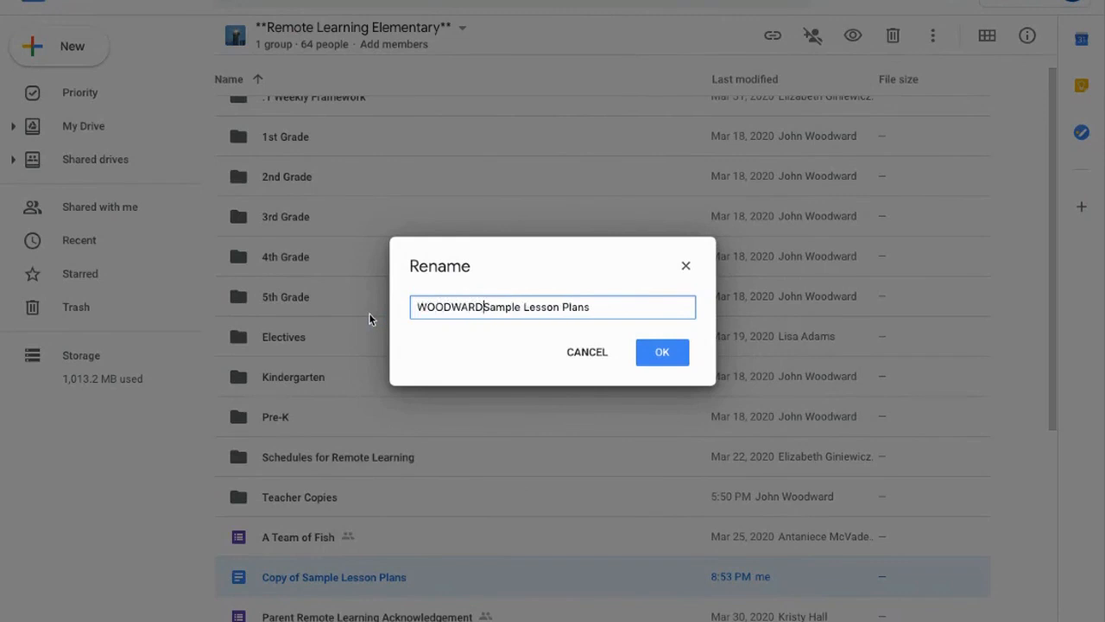
text(-)
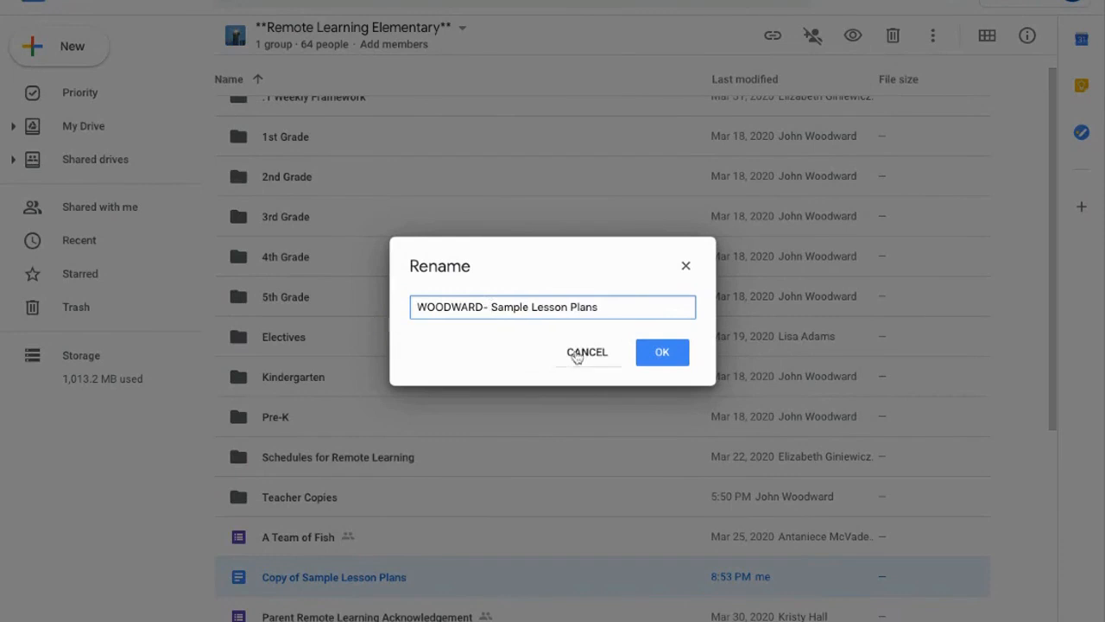
click(665, 353)
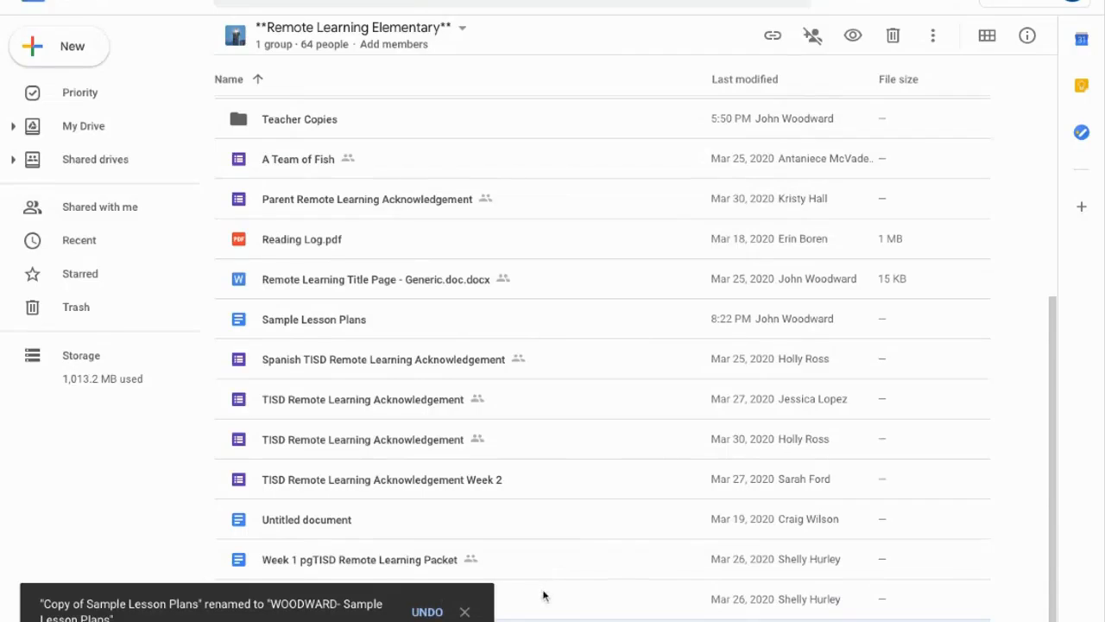
click(464, 611)
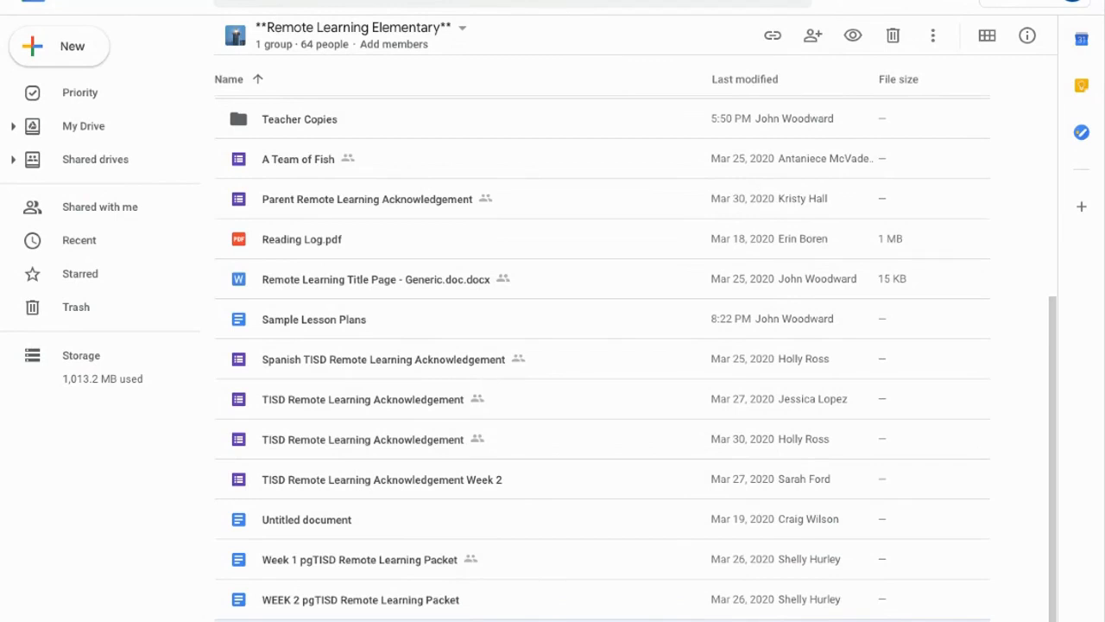
Step: Move the renamed lesson plans copy out of the shared drive into My Drive, accept its ownership, and open My Drive
right_click(380, 199)
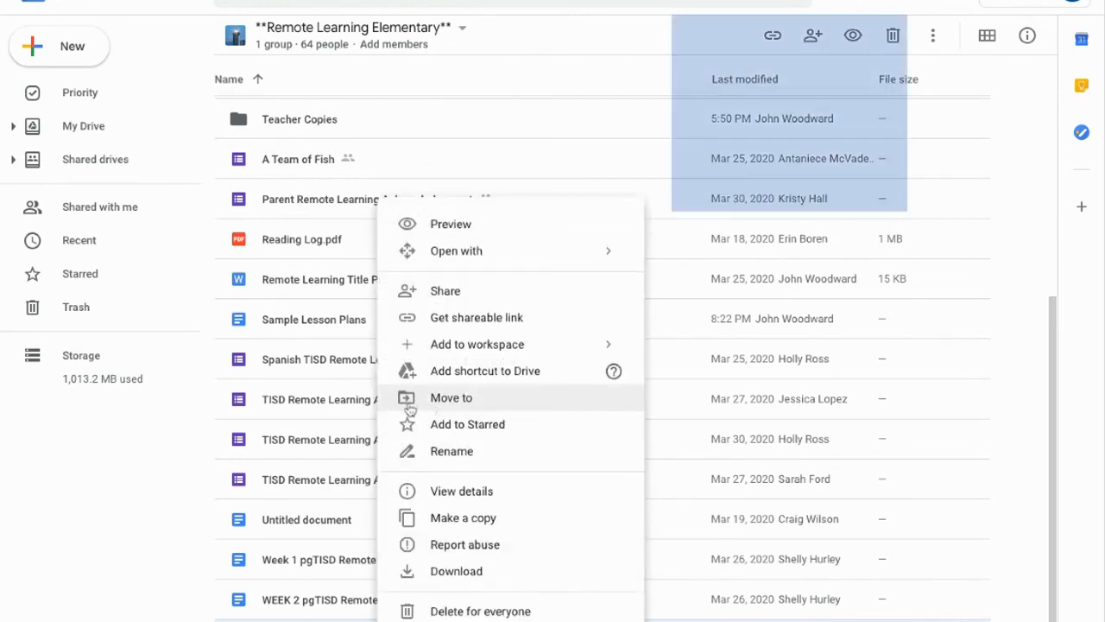
click(458, 398)
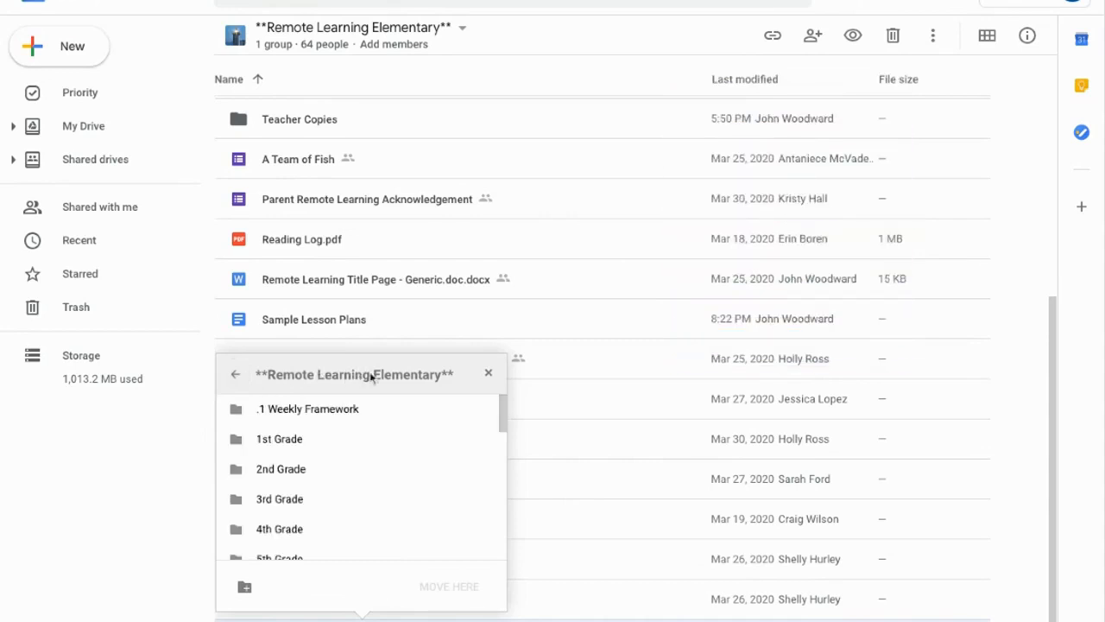
click(235, 374)
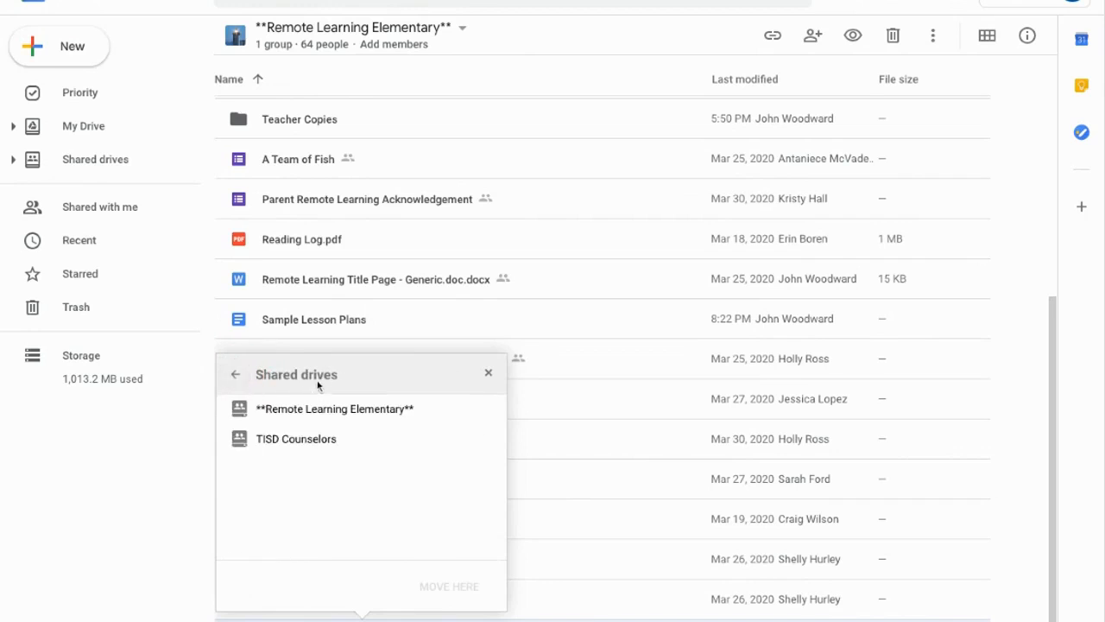
click(233, 376)
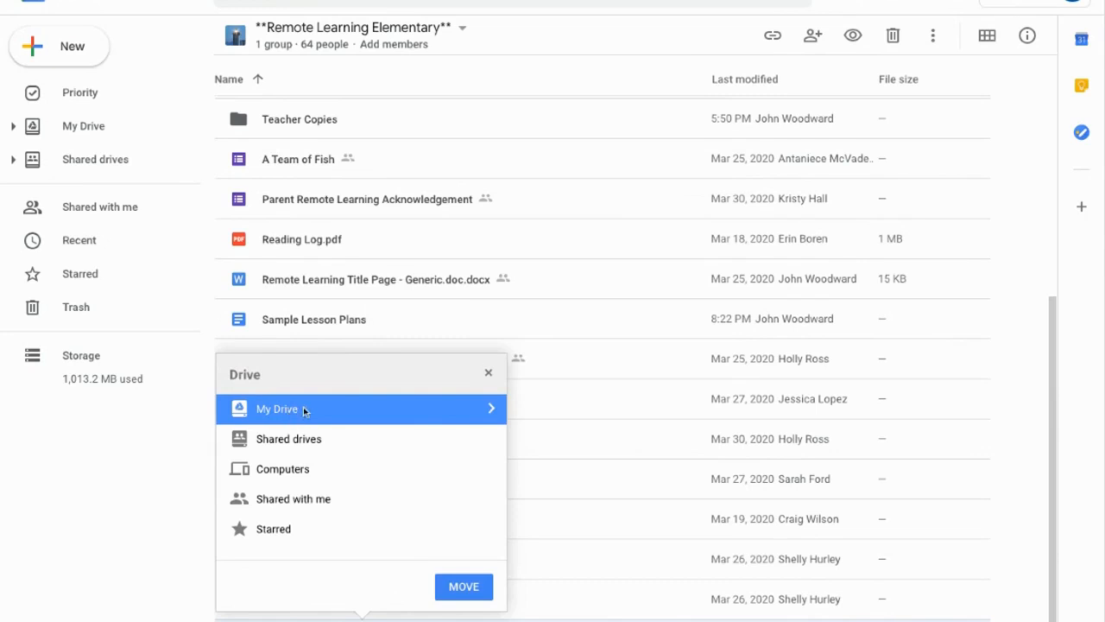
click(475, 589)
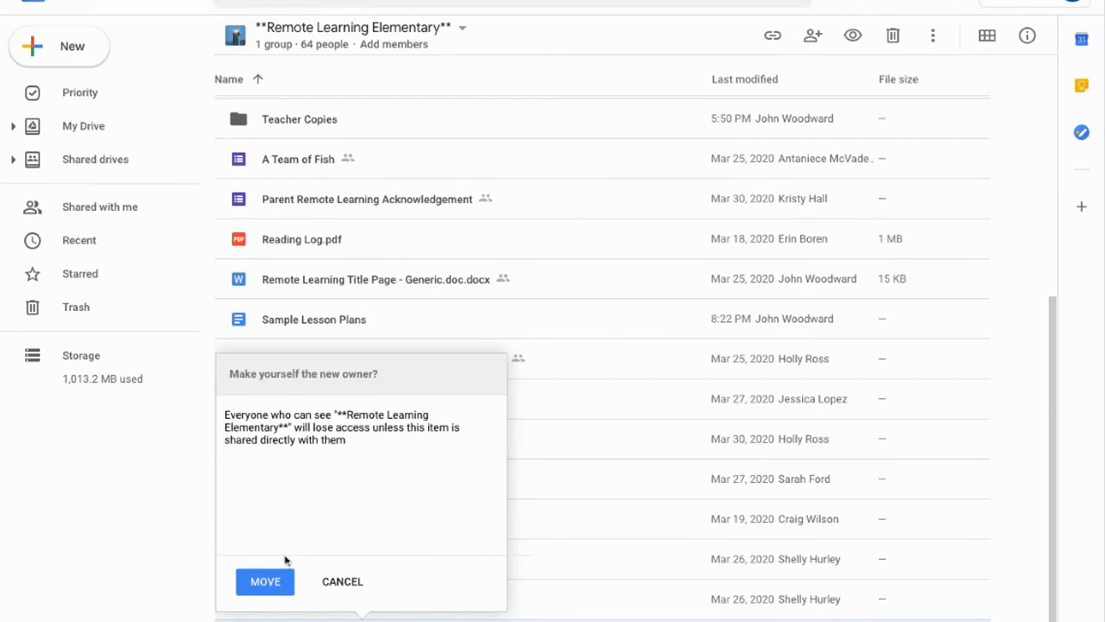
click(266, 582)
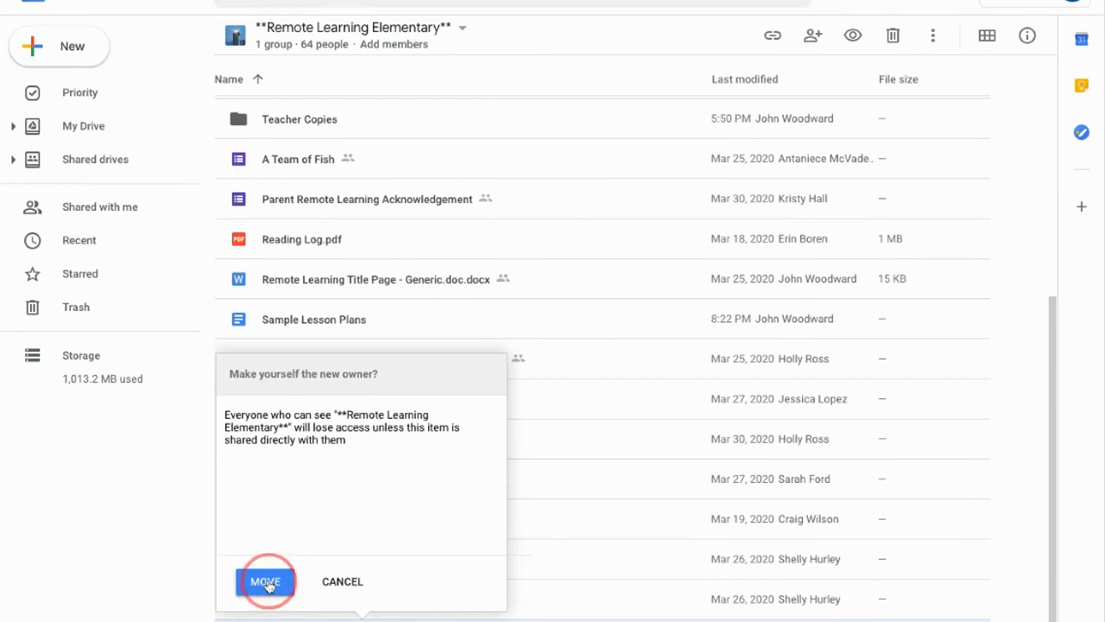
click(90, 129)
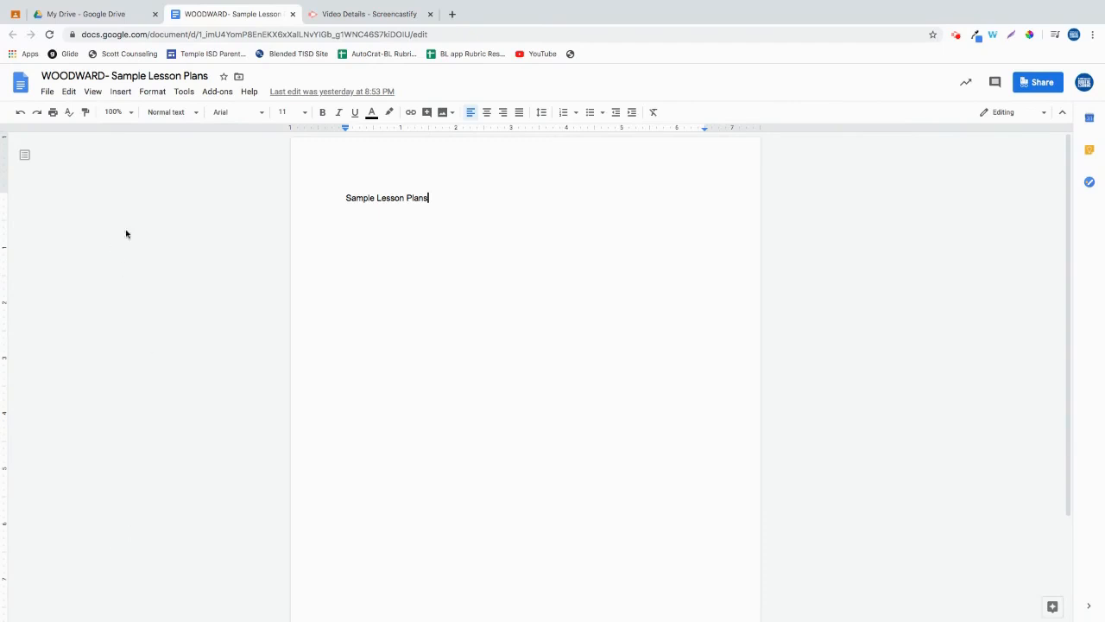
Step: Set the lesson plans document's link sharing to "On - Anyone with the link" and finish sharing
click(47, 91)
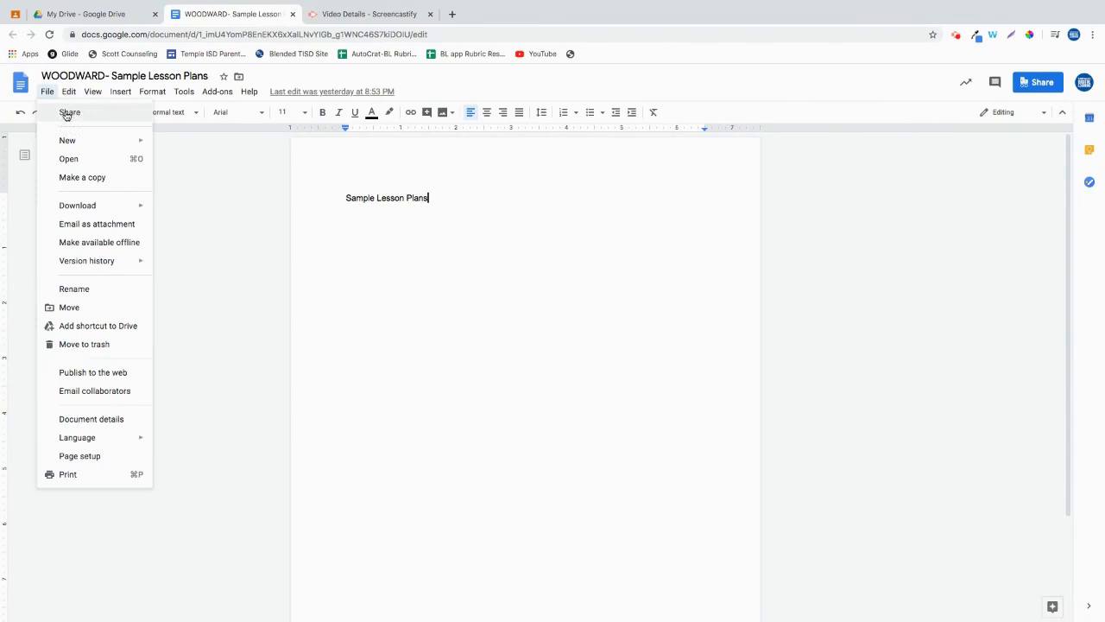
click(617, 321)
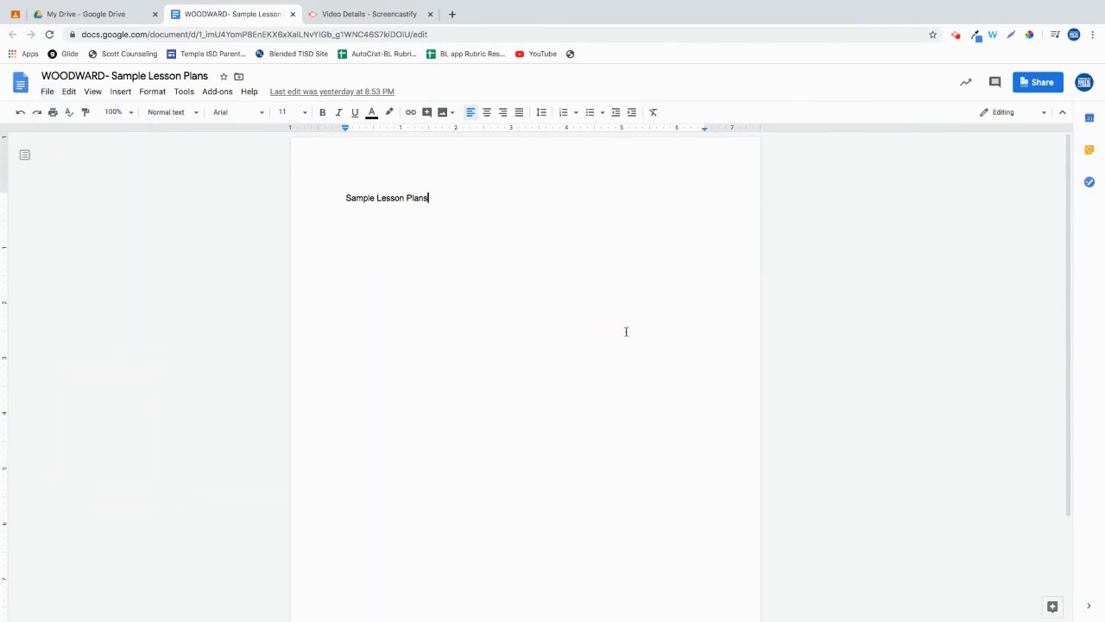
click(1045, 83)
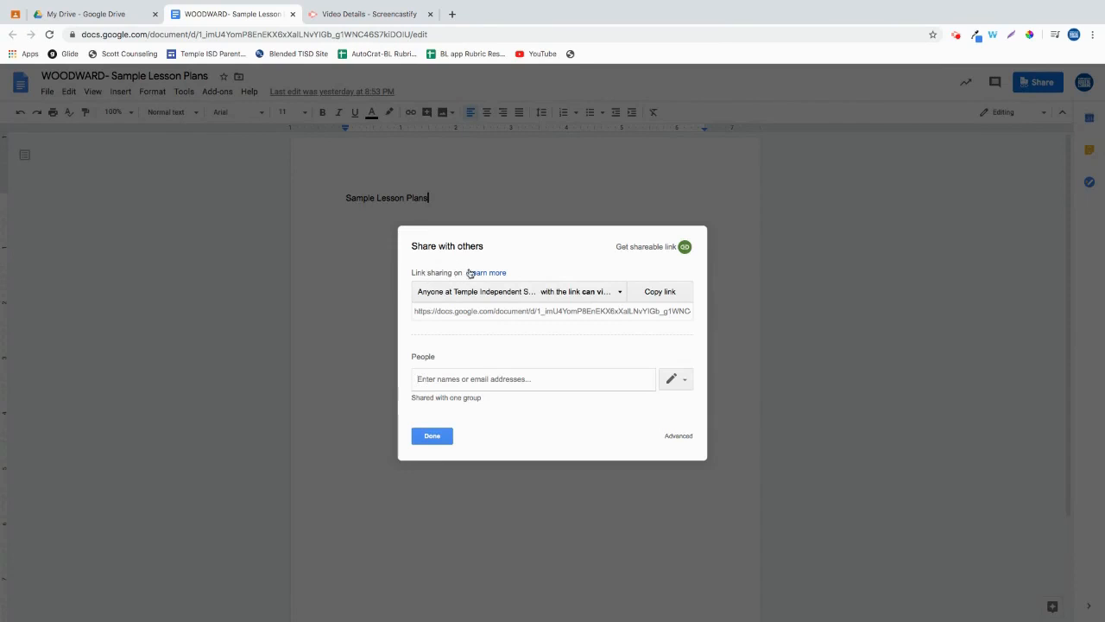
click(619, 291)
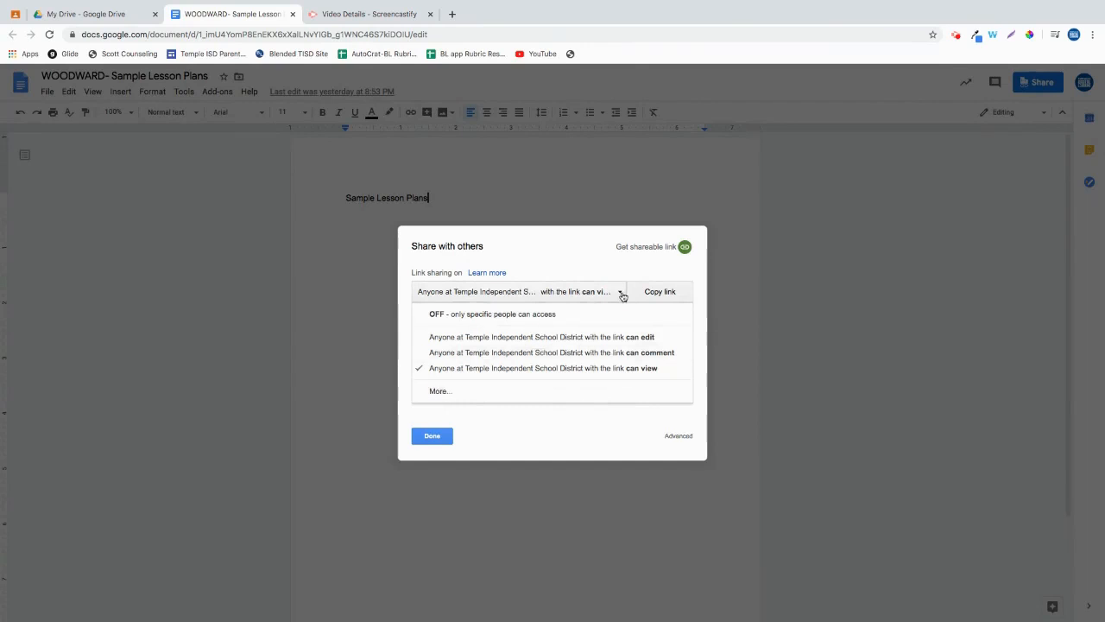
click(442, 394)
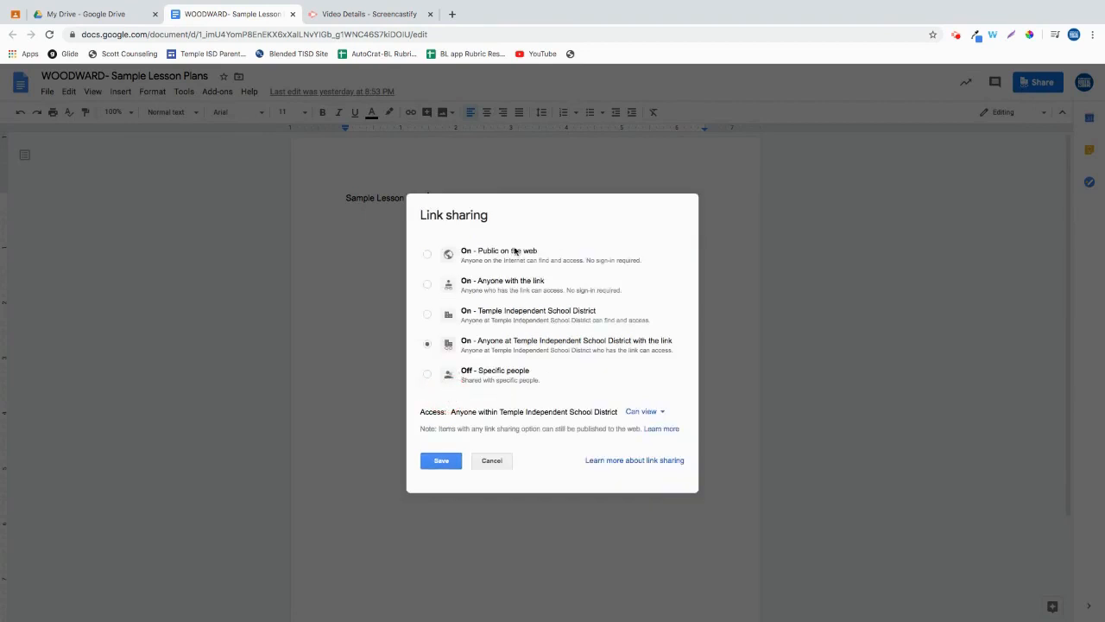
click(426, 284)
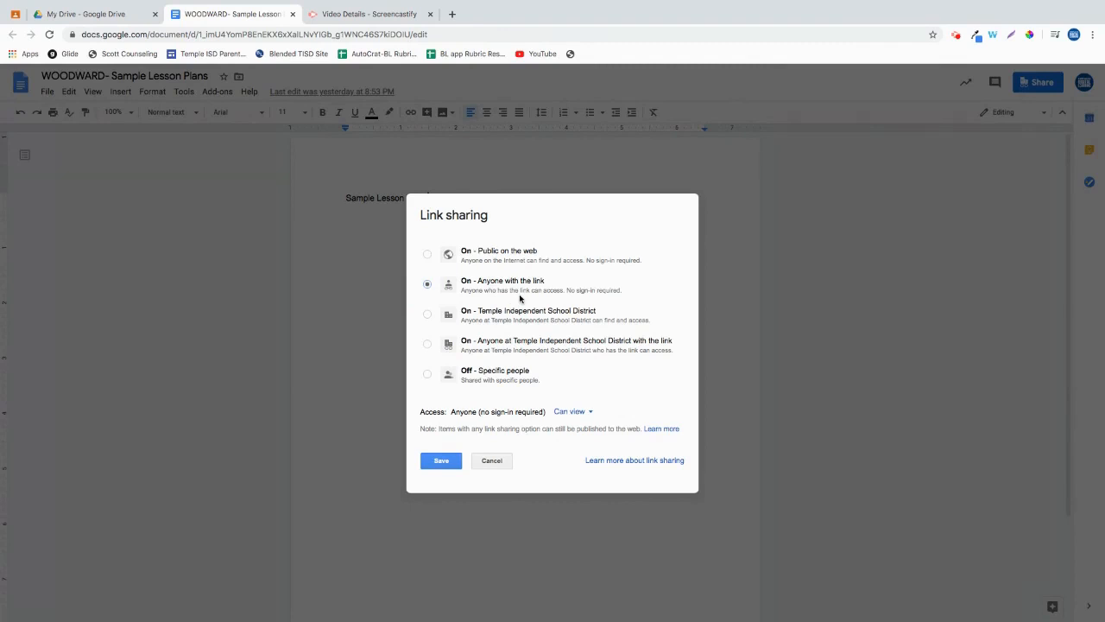
click(444, 462)
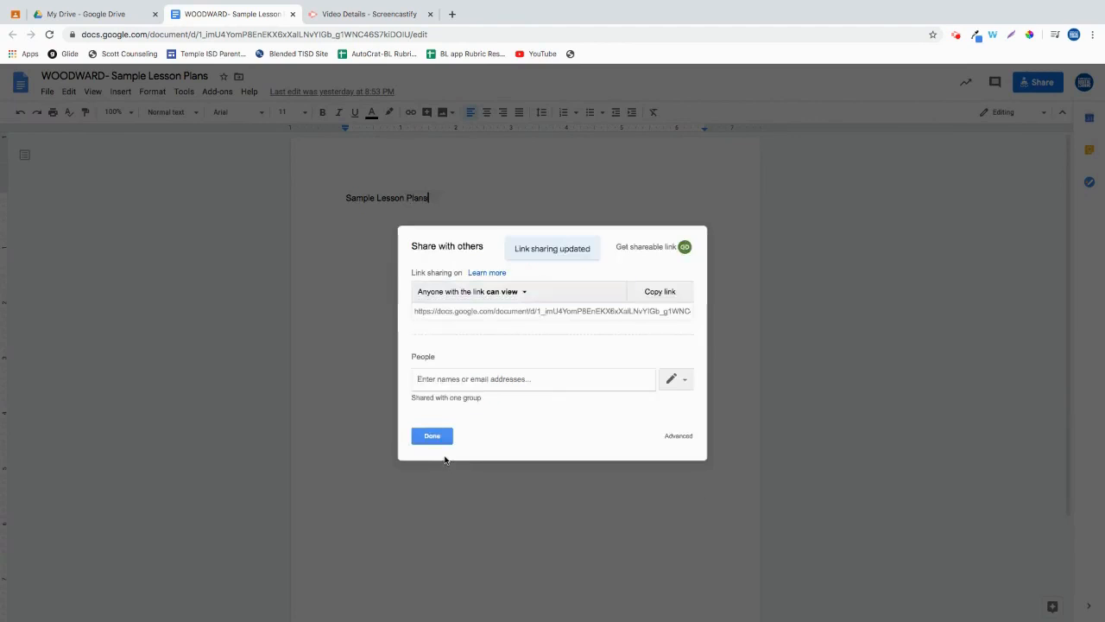
click(444, 439)
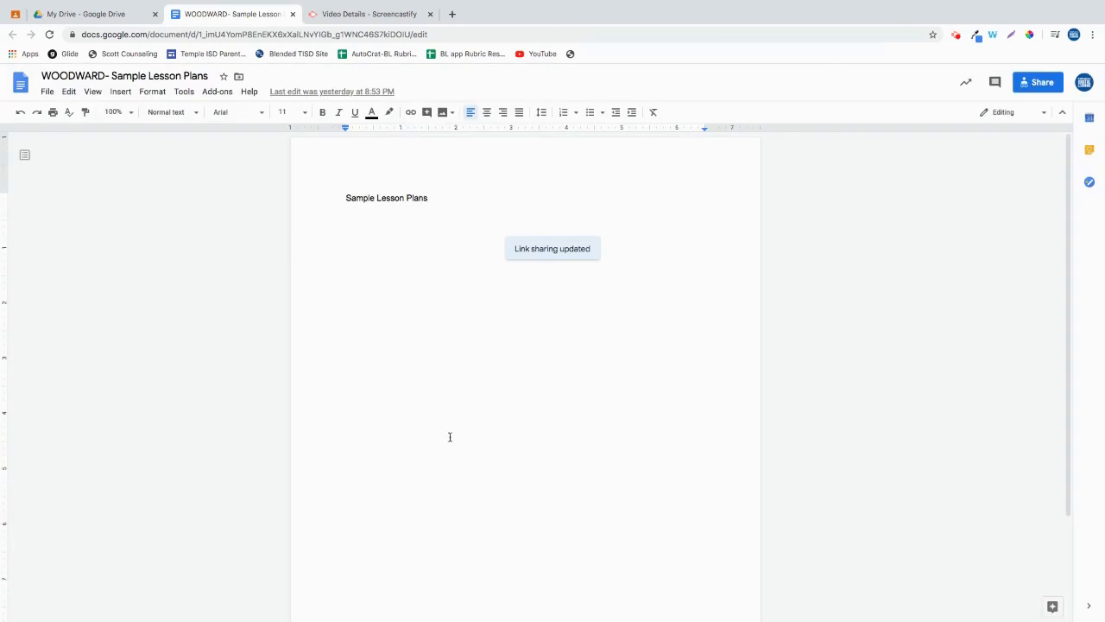
click(48, 92)
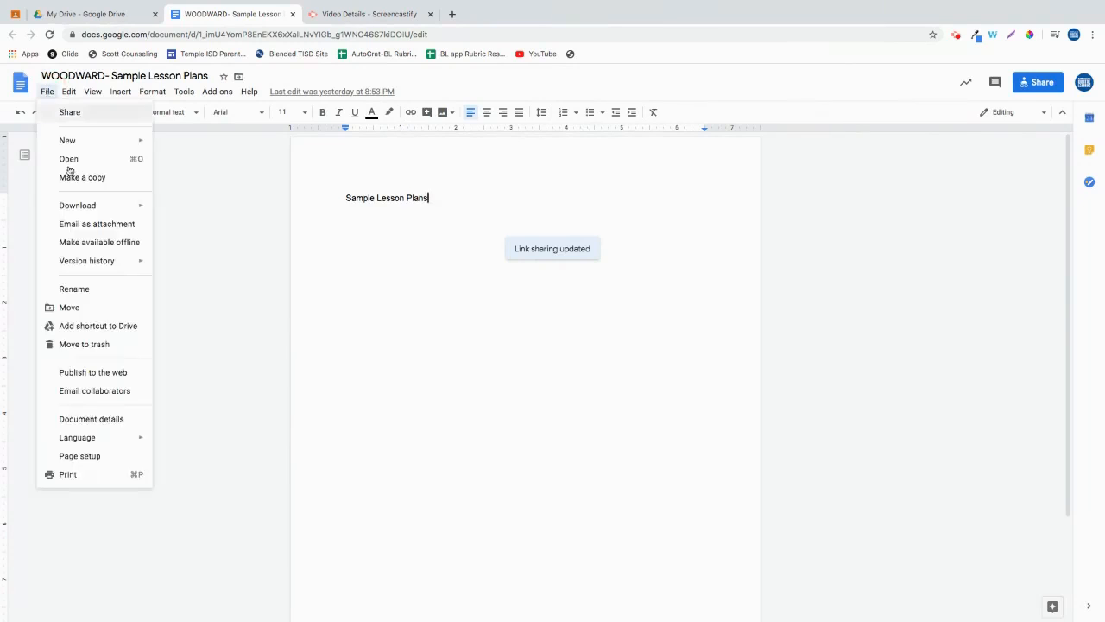
mouse_move(98, 206)
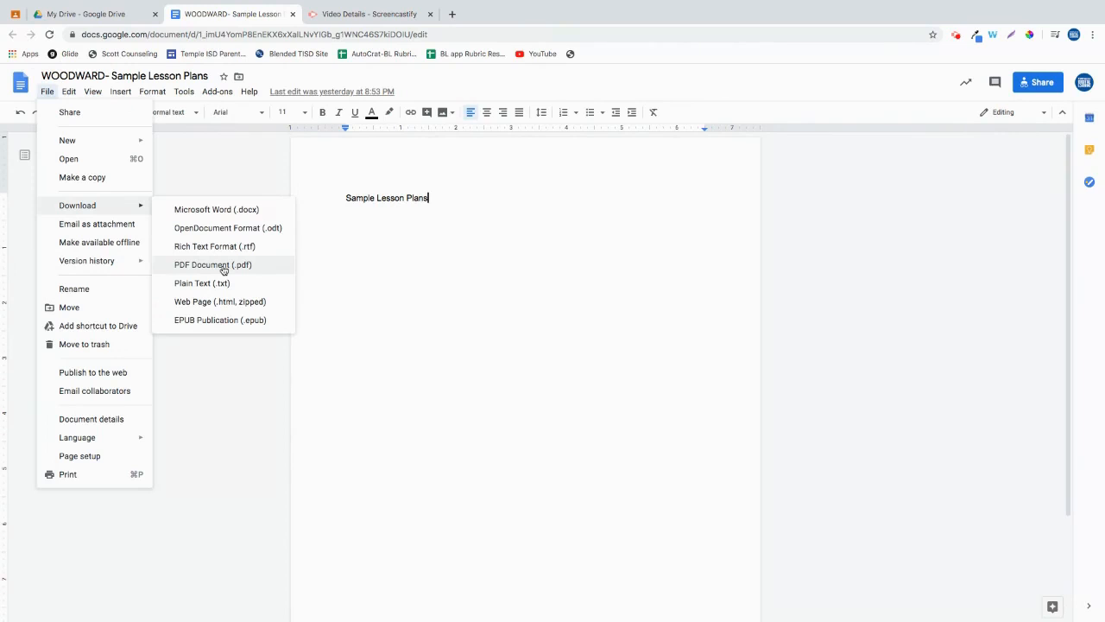
click(352, 303)
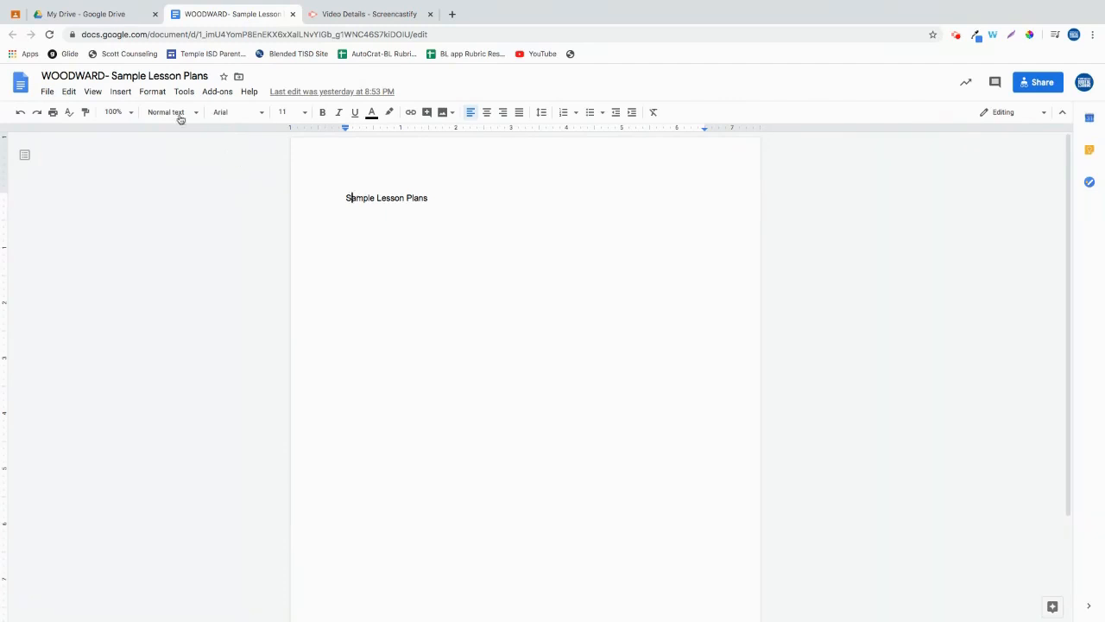
Step: Switch to the Google Classroom assignment and remove the attached lesson plans Google Doc
click(19, 15)
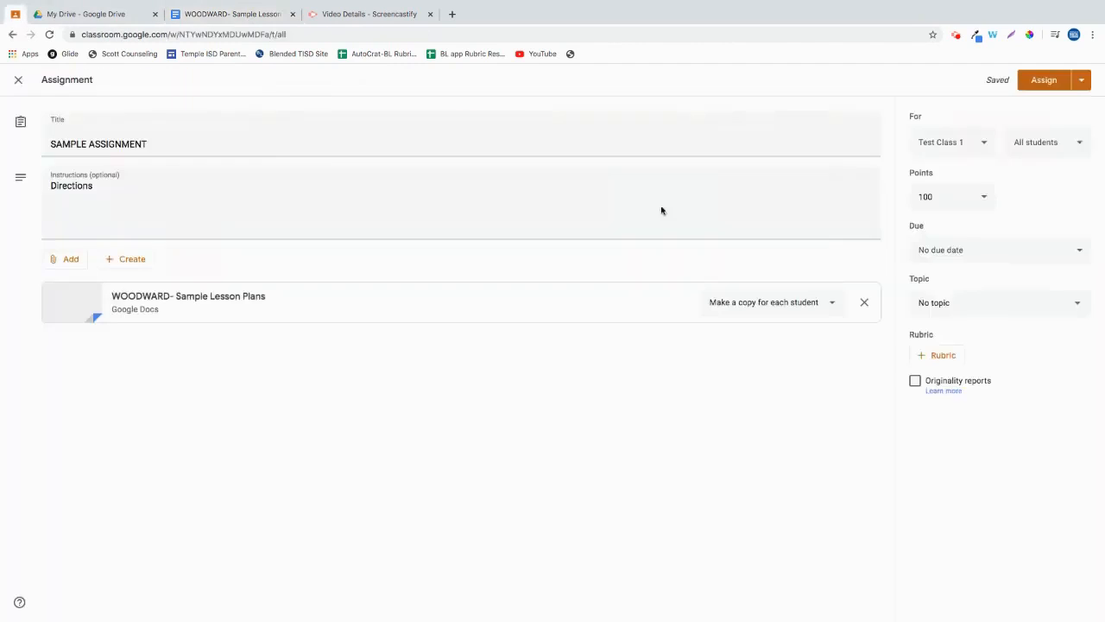
click(864, 302)
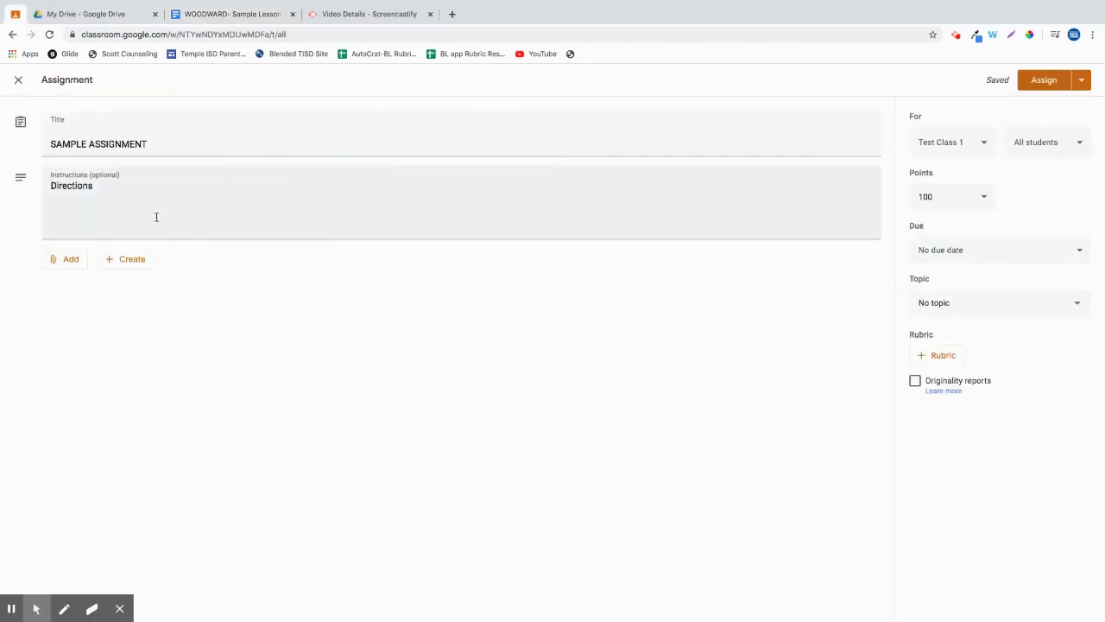
Step: Upload the Sample Lesson Plans PDF without a number suffix from the Downloads folder as an attachment to the assignment
click(66, 260)
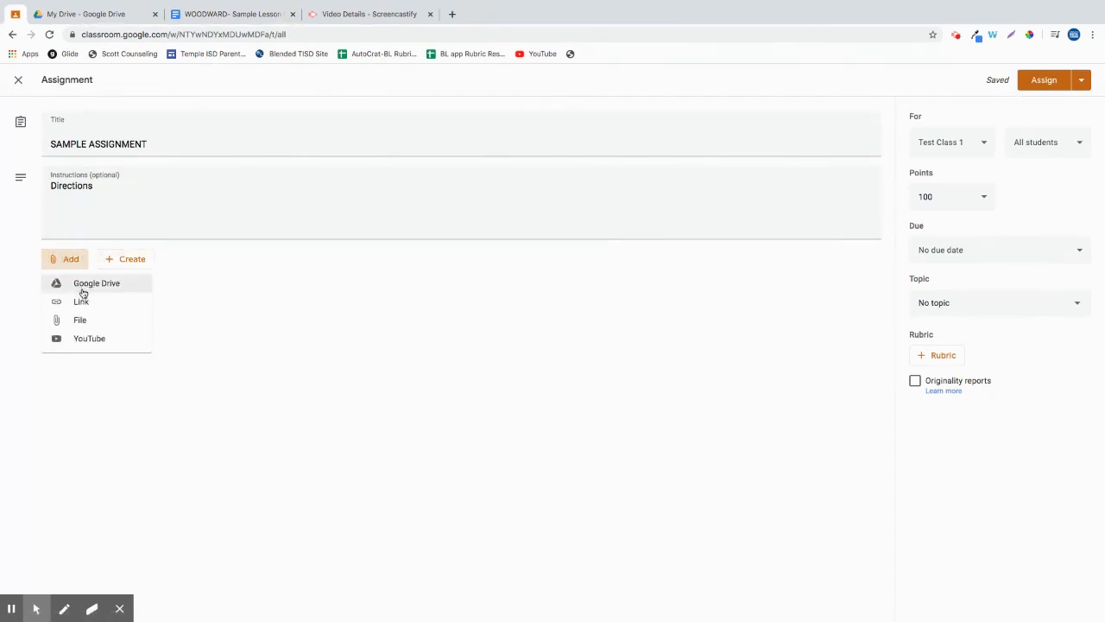
click(80, 320)
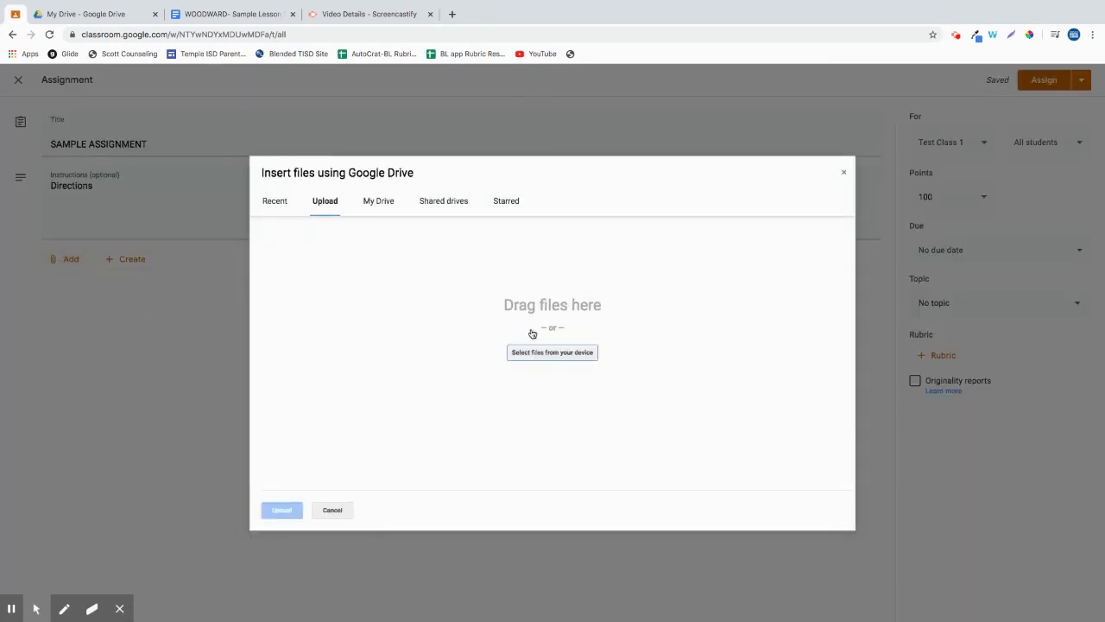
click(546, 354)
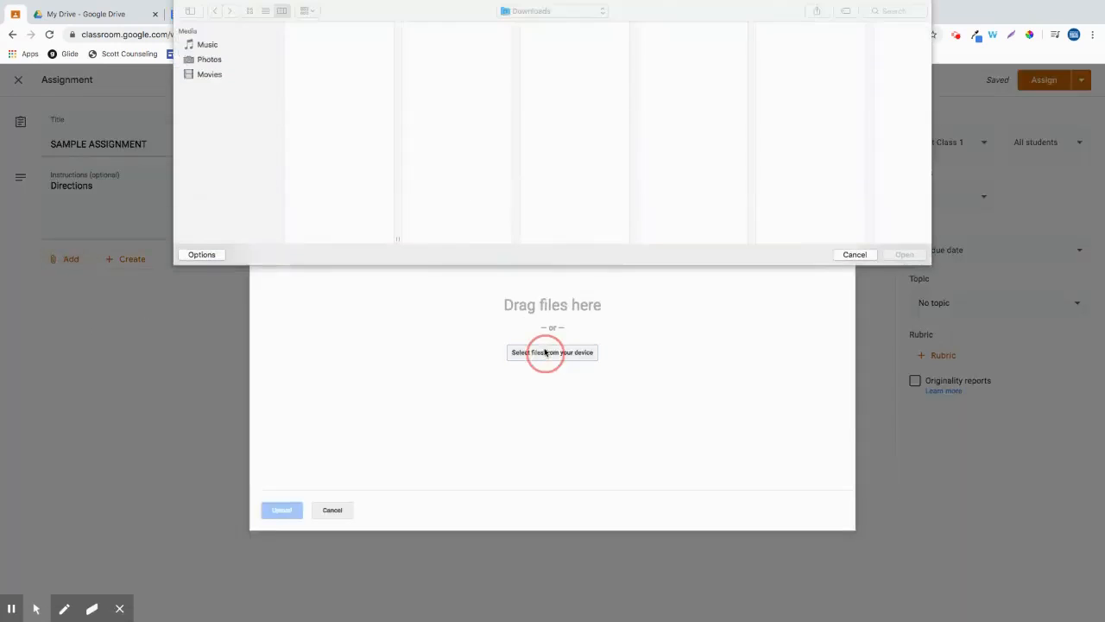
drag(401, 190, 380, 225)
click(375, 240)
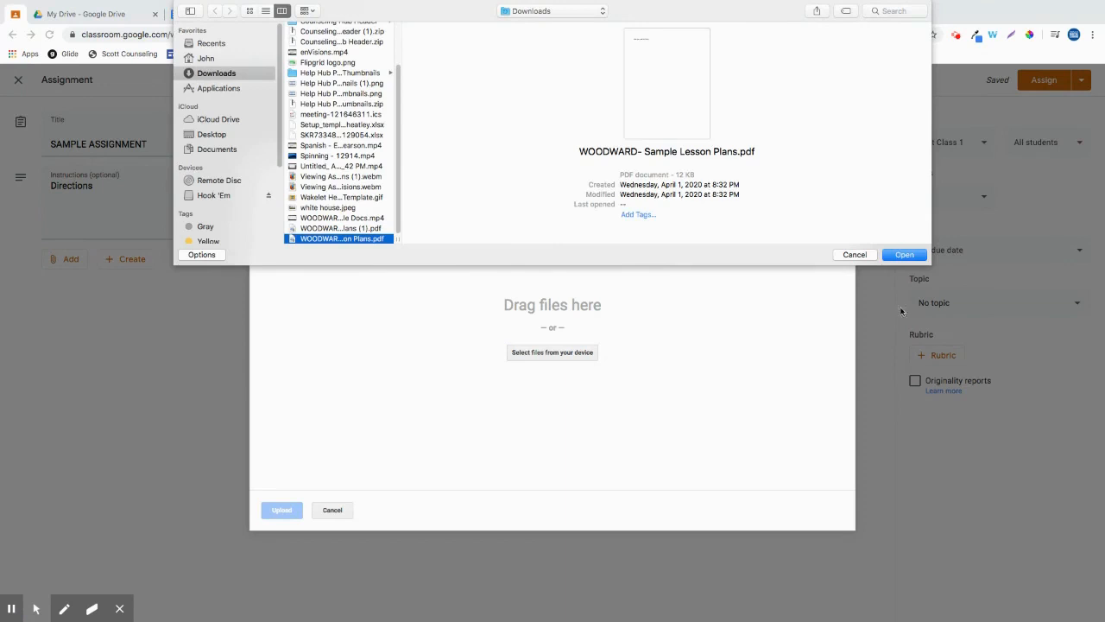
click(897, 257)
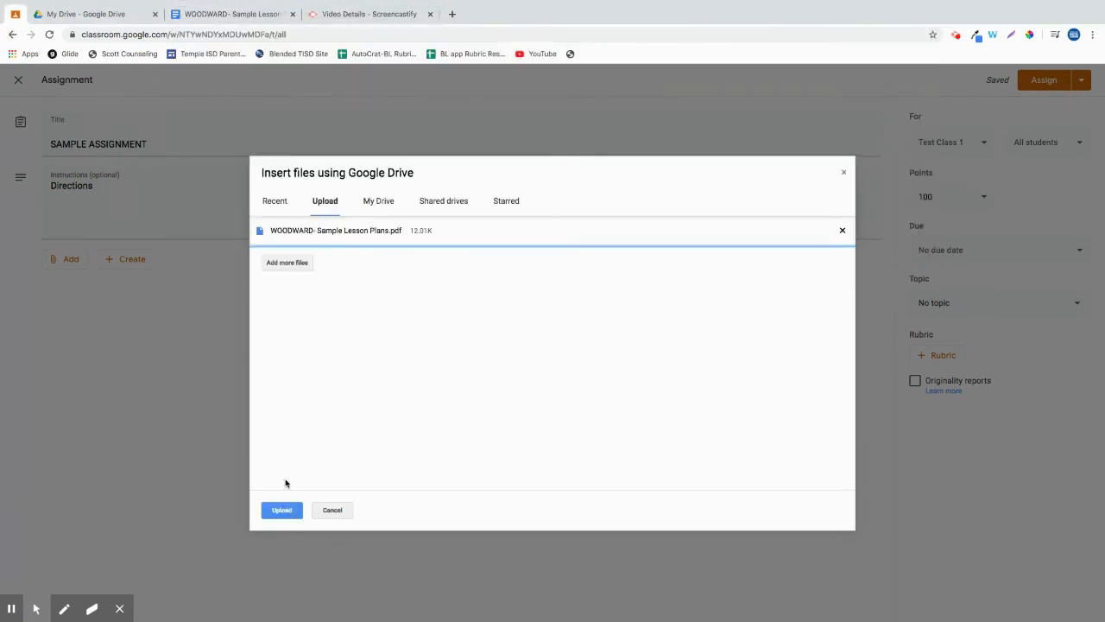
click(285, 509)
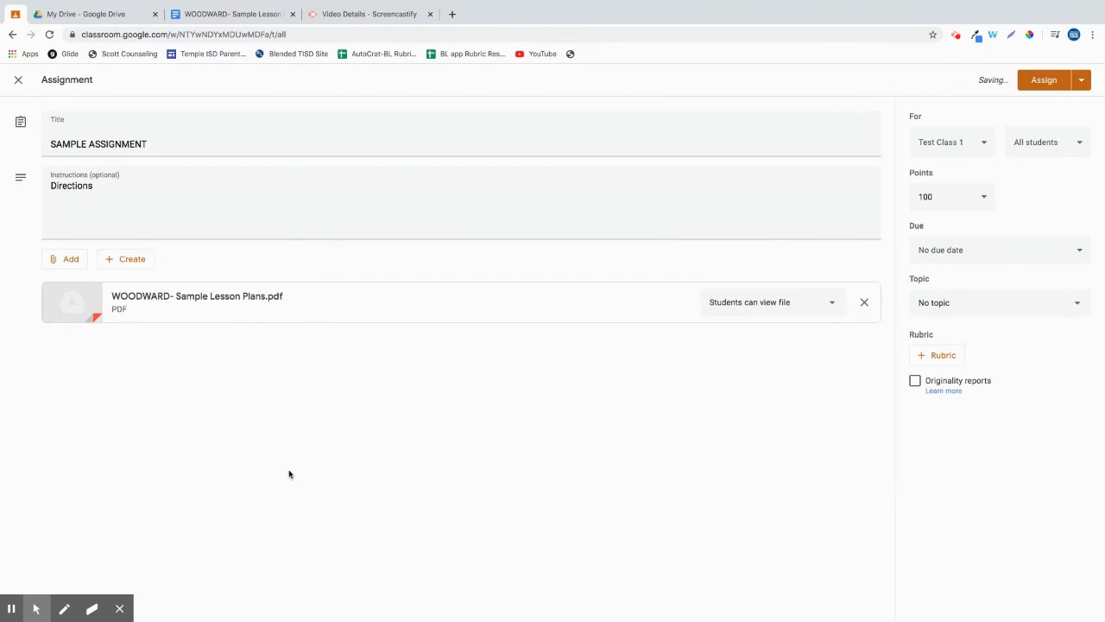
Step: Review the student access options for the attached PDF and remove it from the assignment
click(807, 304)
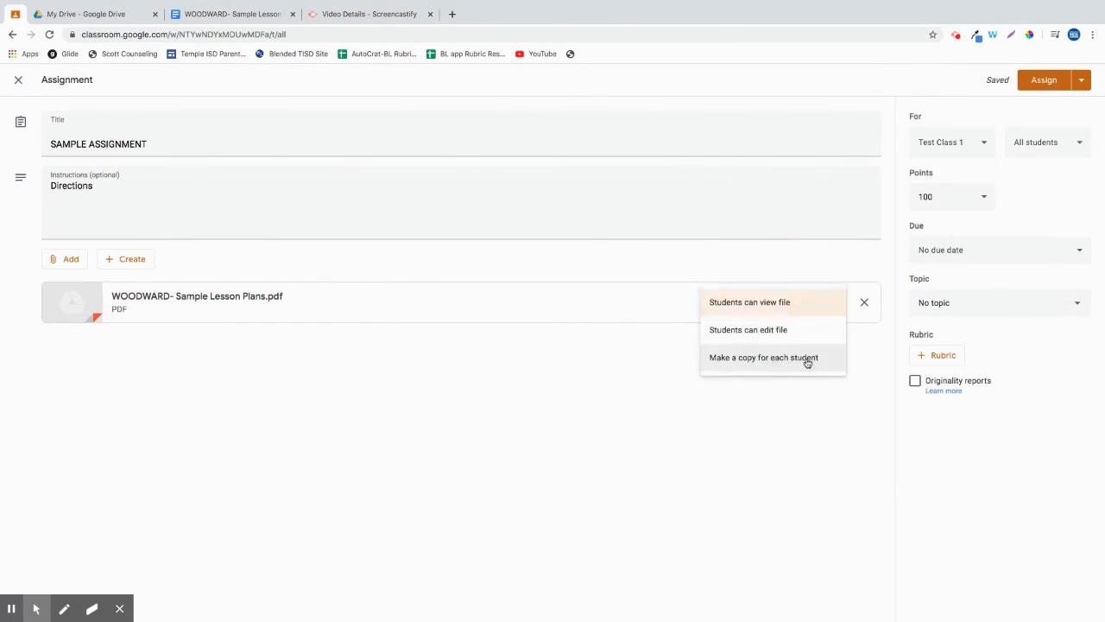
click(673, 412)
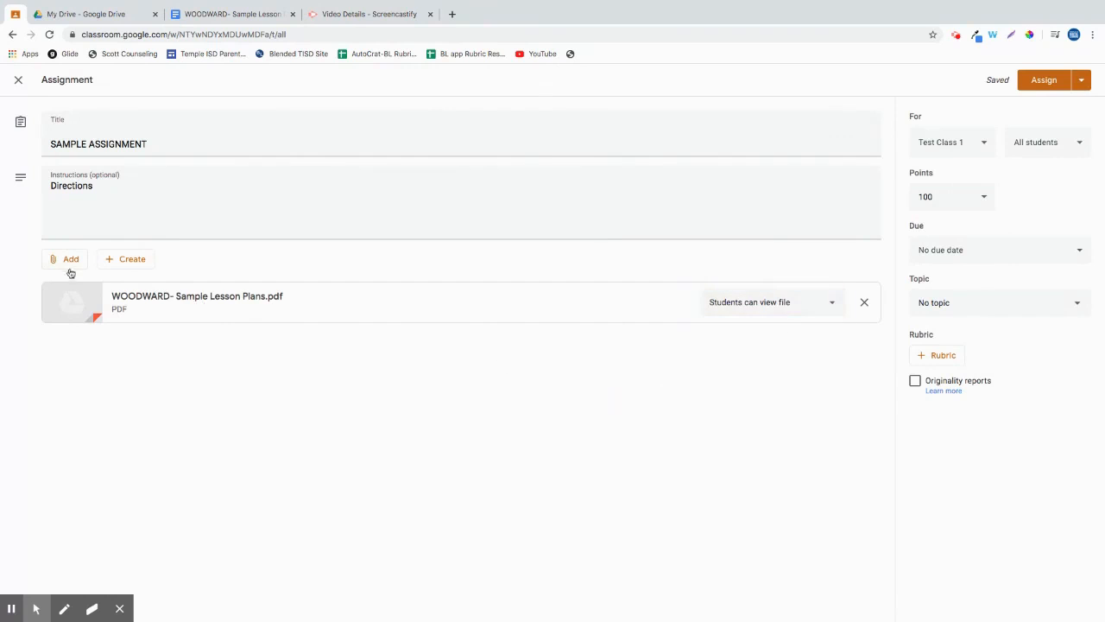
click(863, 302)
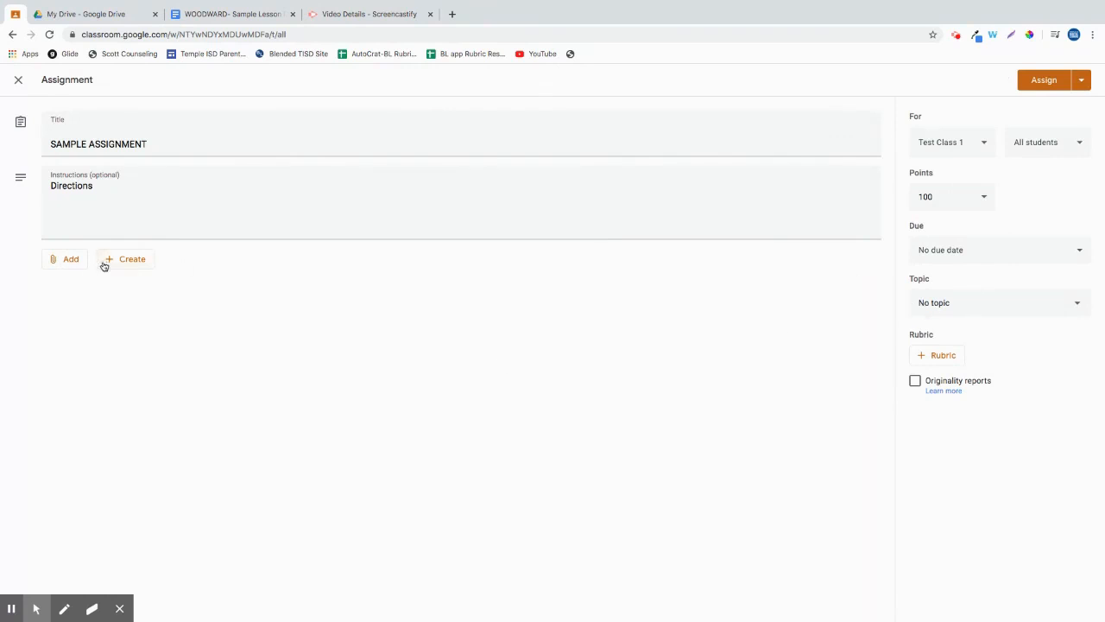
Step: Attach the Sample Lesson Plans Google Doc from the recent Google Drive files and set it to make a copy for each student
click(64, 265)
click(82, 284)
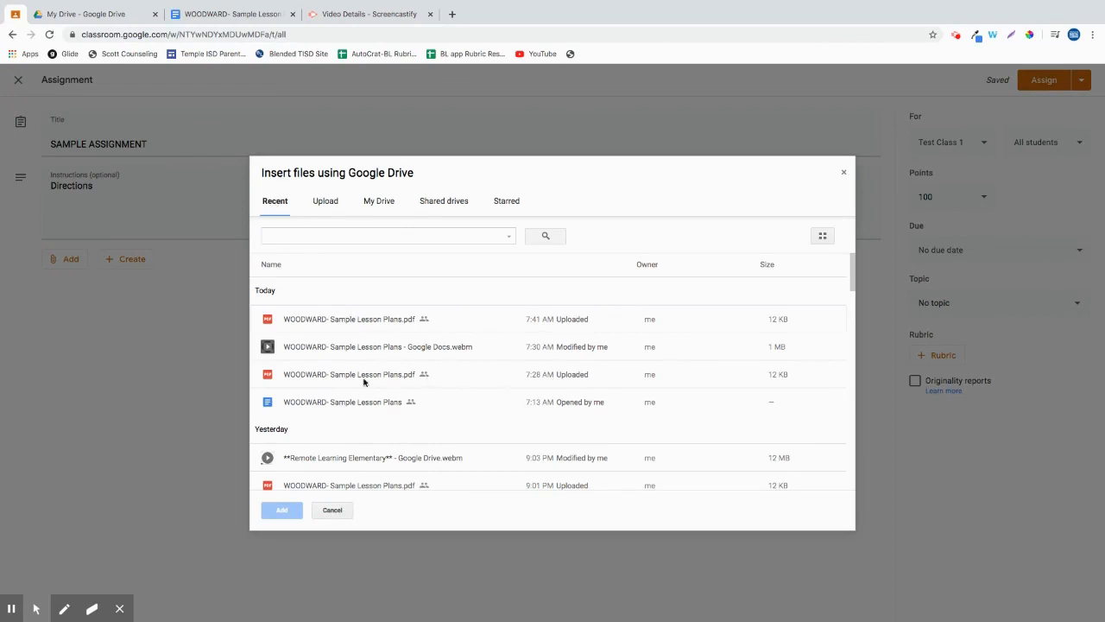
click(386, 208)
click(276, 204)
click(375, 406)
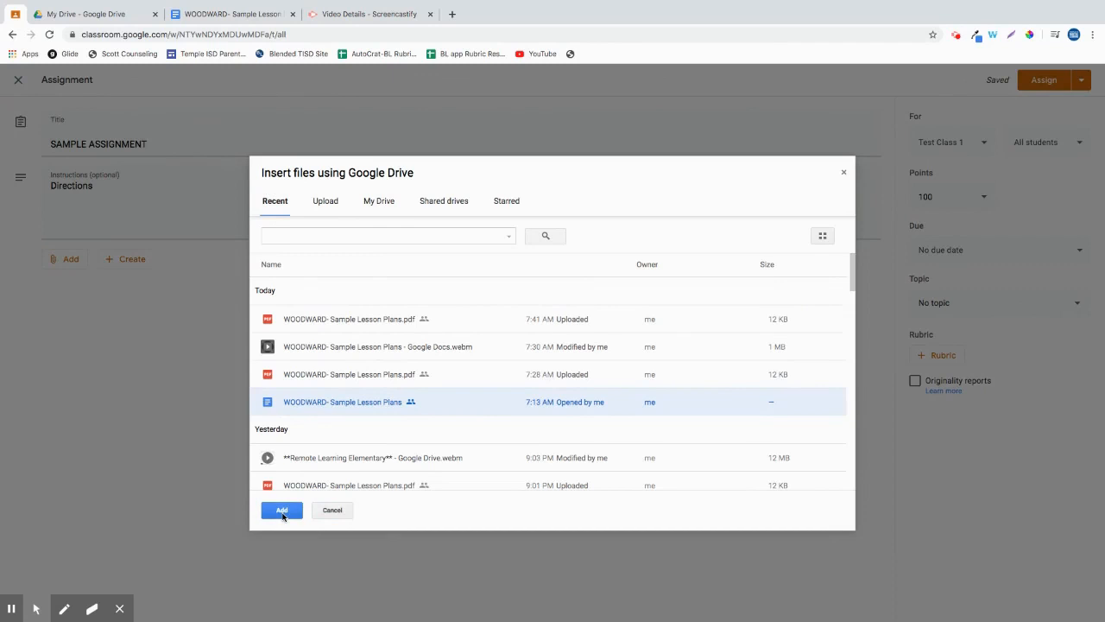
click(284, 513)
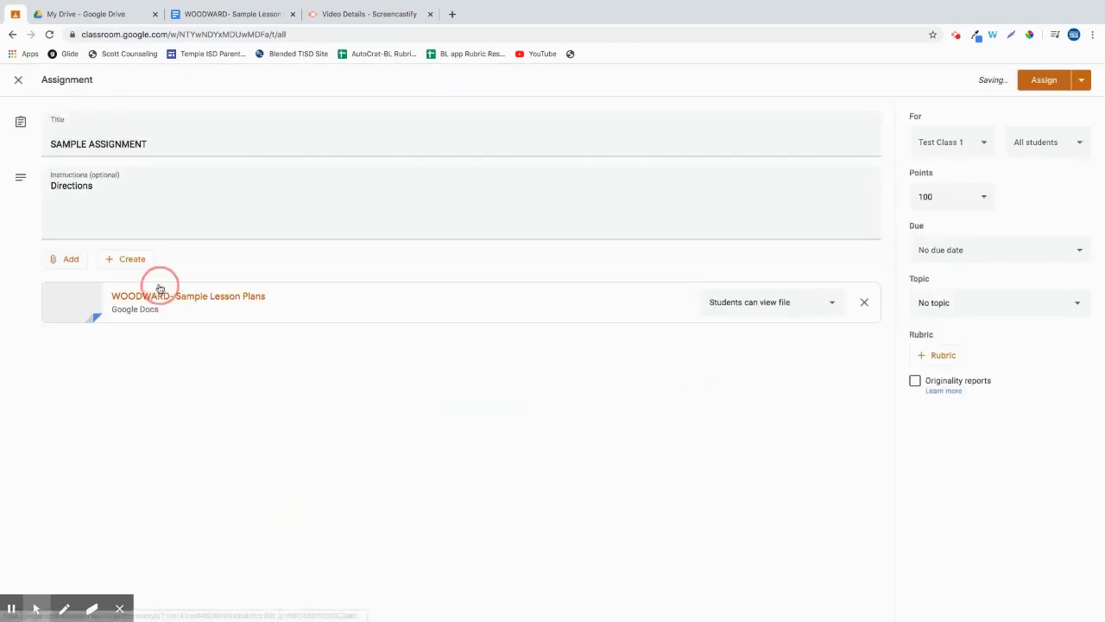
click(775, 301)
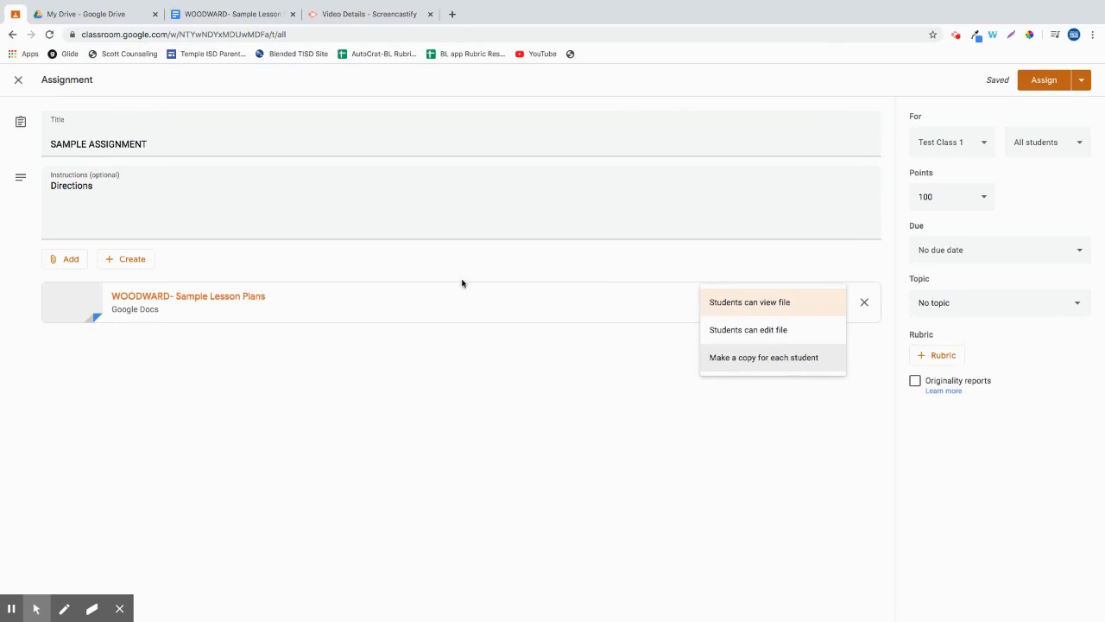
click(772, 366)
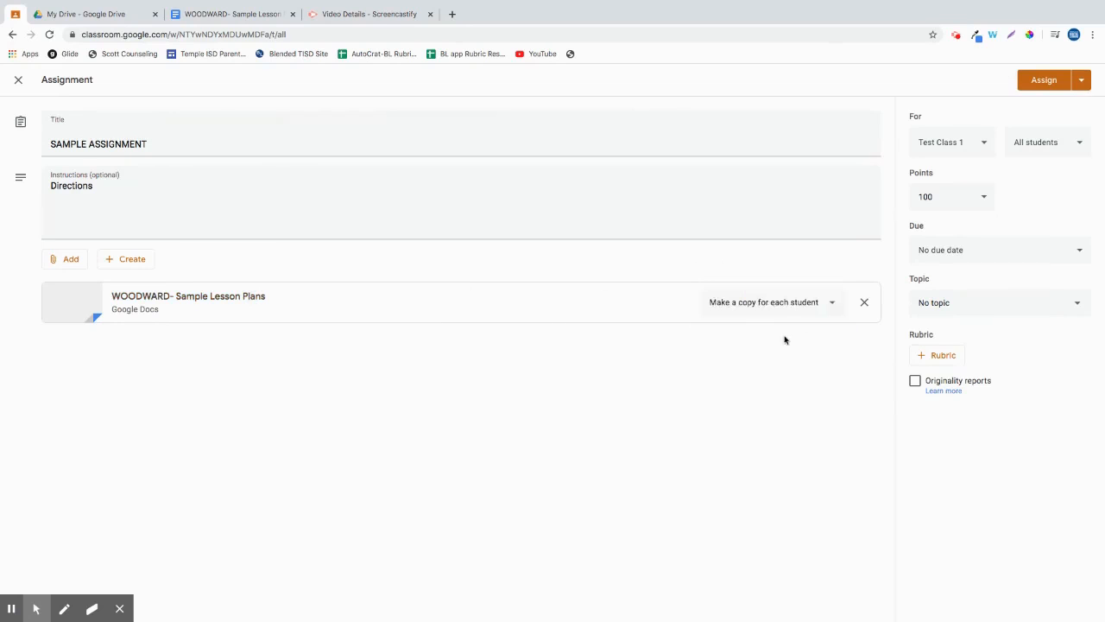